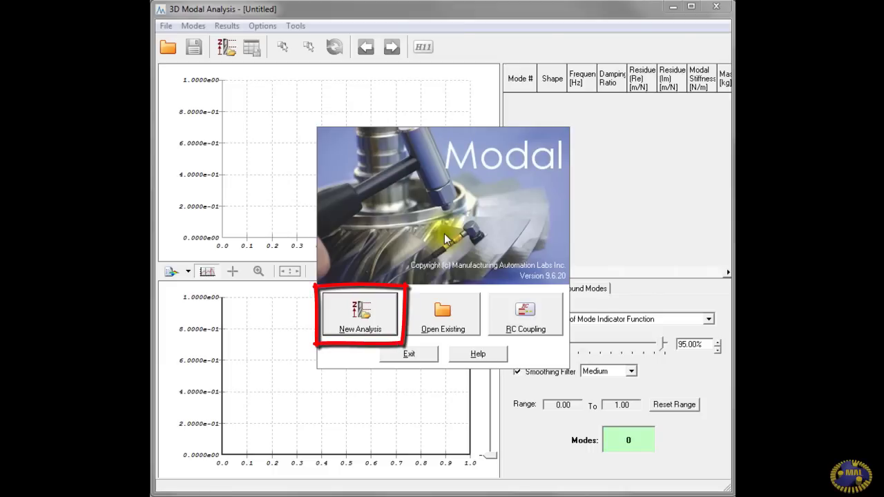
Step: Start a new modal analysis, keeping Impact Point and ASCII format, and choose Plane (2-D) simulation
click(360, 313)
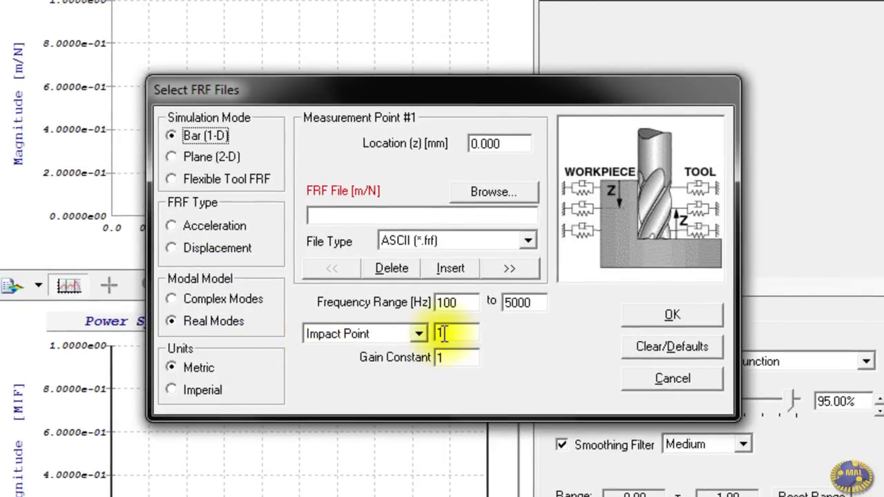
click(419, 334)
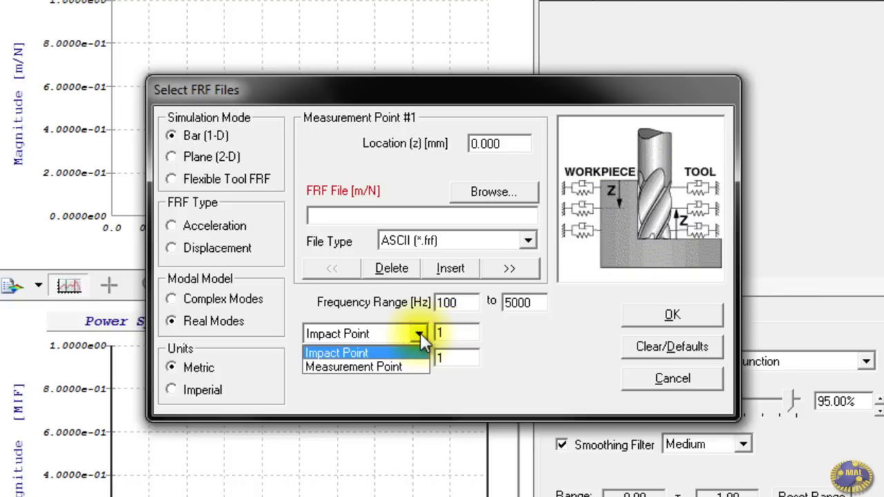
click(420, 333)
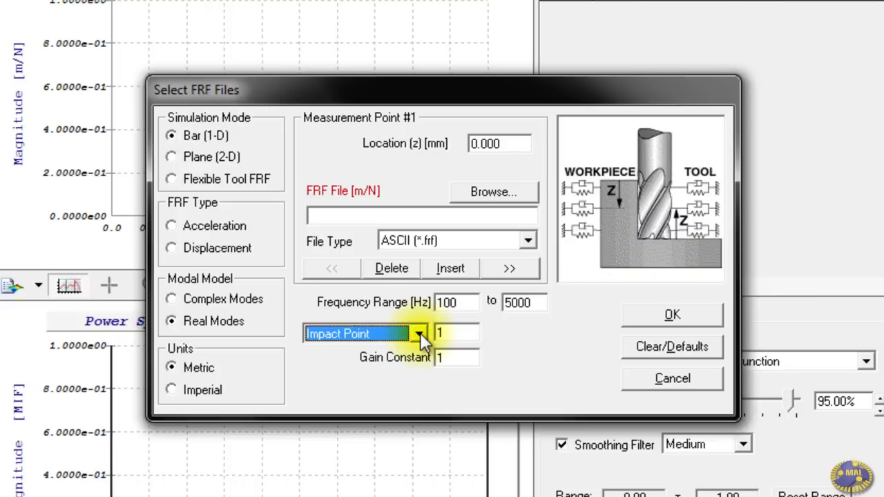
click(529, 241)
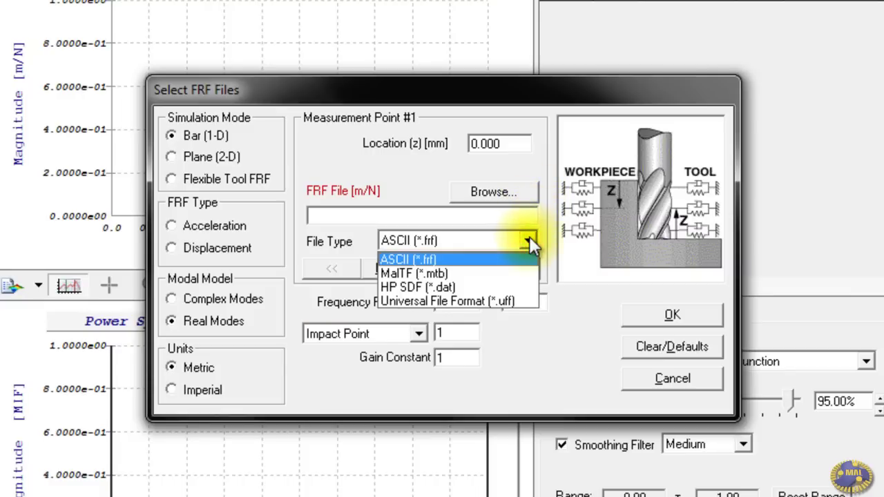
click(529, 238)
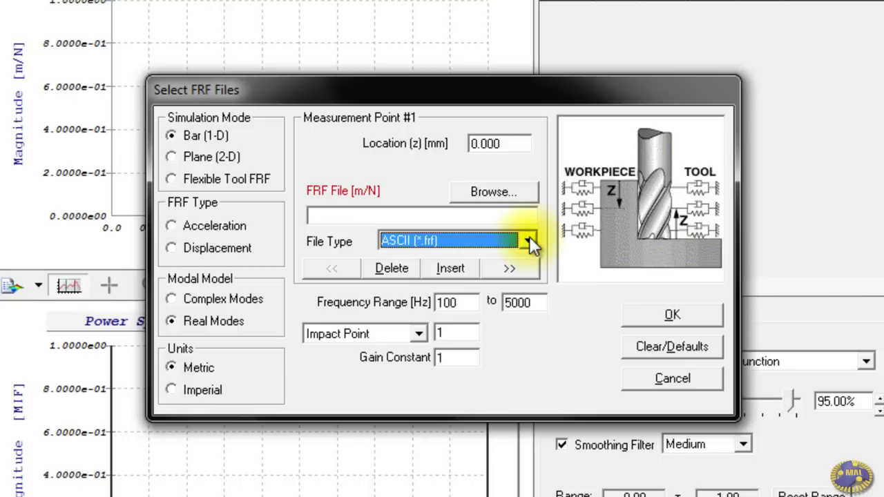
click(192, 156)
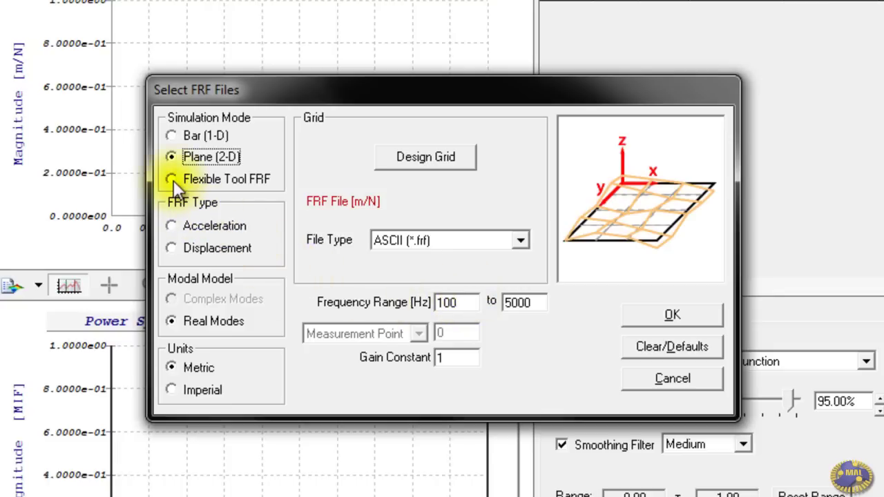
Step: Preview the 2-D Design Grid without changes, then choose Flexible Tool FRF mode
click(426, 157)
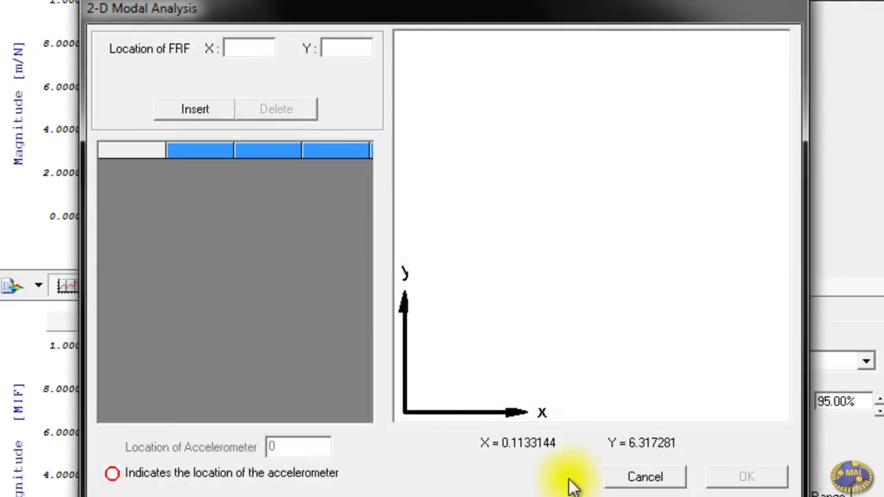
click(629, 477)
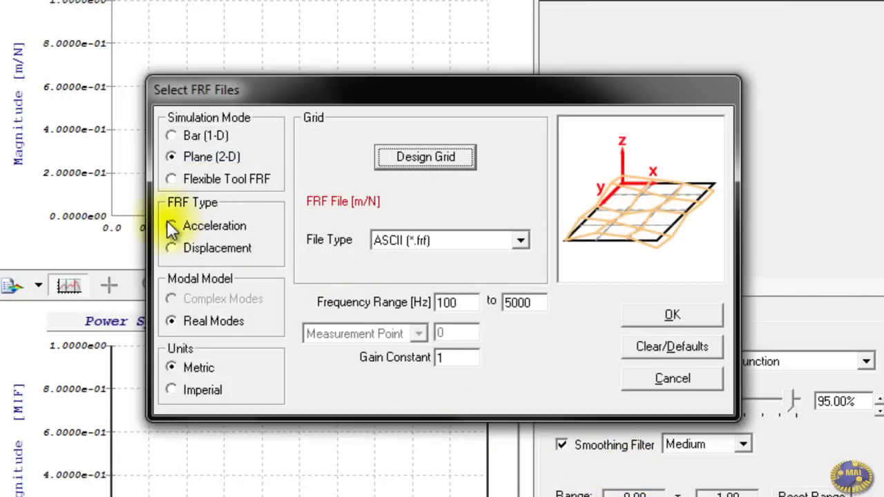
click(171, 179)
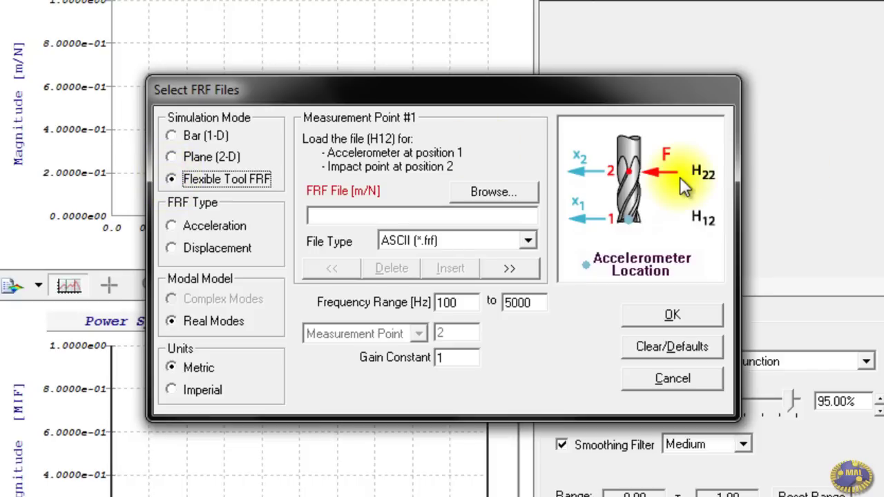
Step: Set the FRF type to Displacement and the units to Metric
click(172, 226)
click(170, 249)
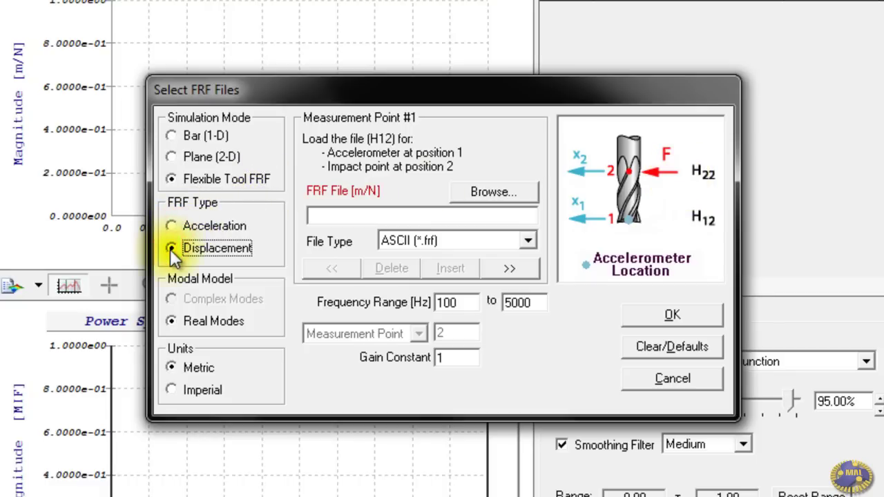
click(172, 225)
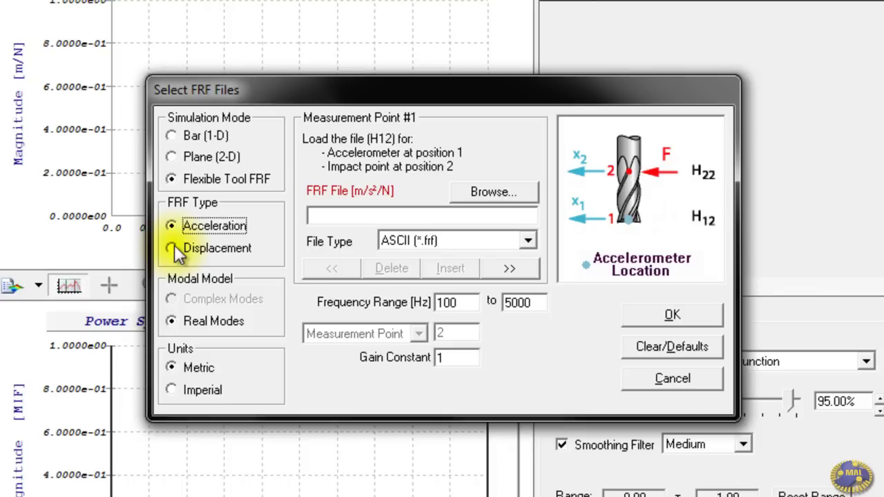
click(173, 248)
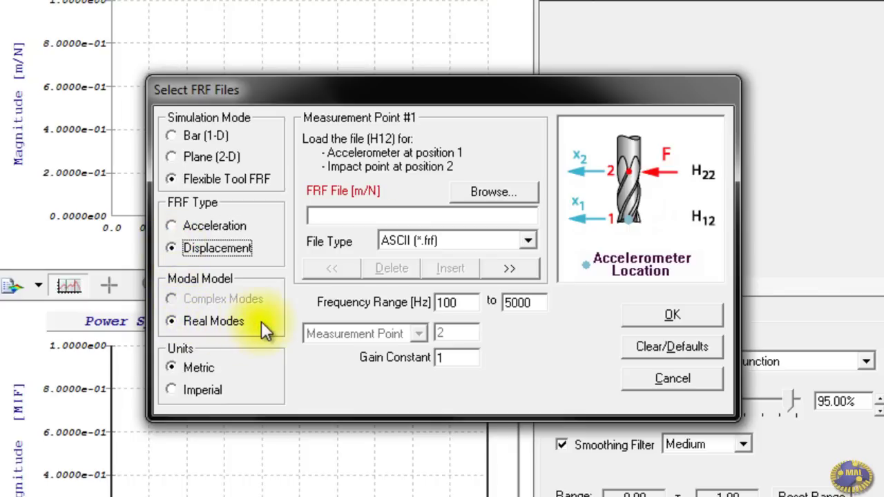
click(172, 390)
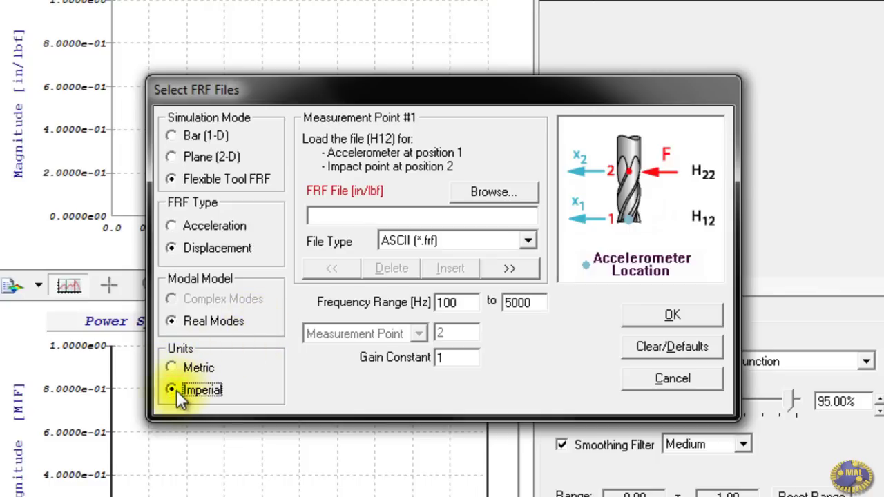
click(172, 368)
Step: Return to Bar (1-D) mode, set measurement point 1, and choose Cut_X_1.frf
click(172, 135)
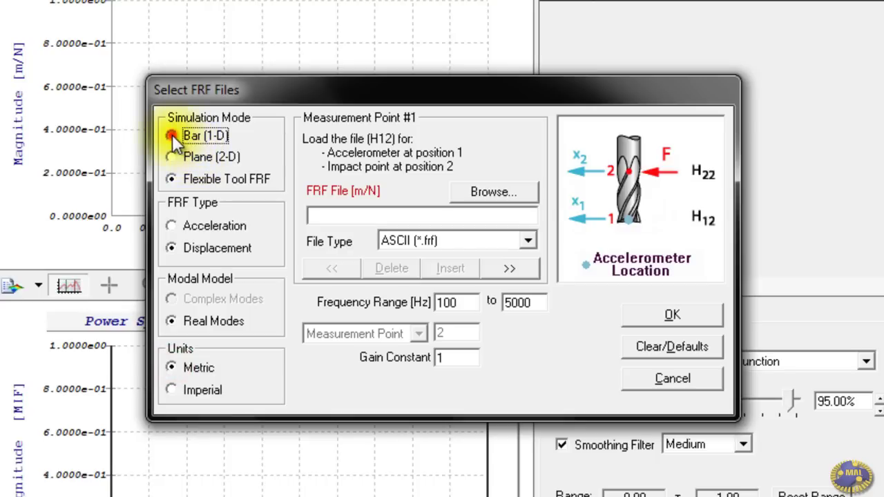
double_click(439, 334)
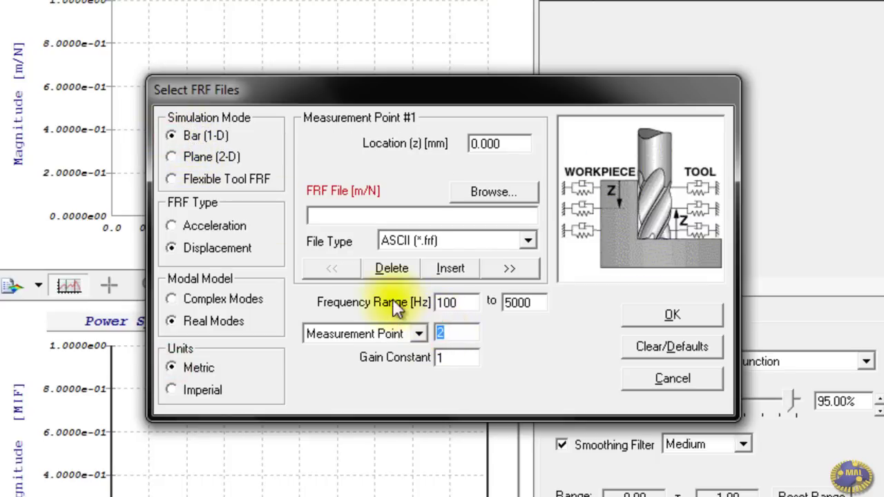
text(1)
click(379, 218)
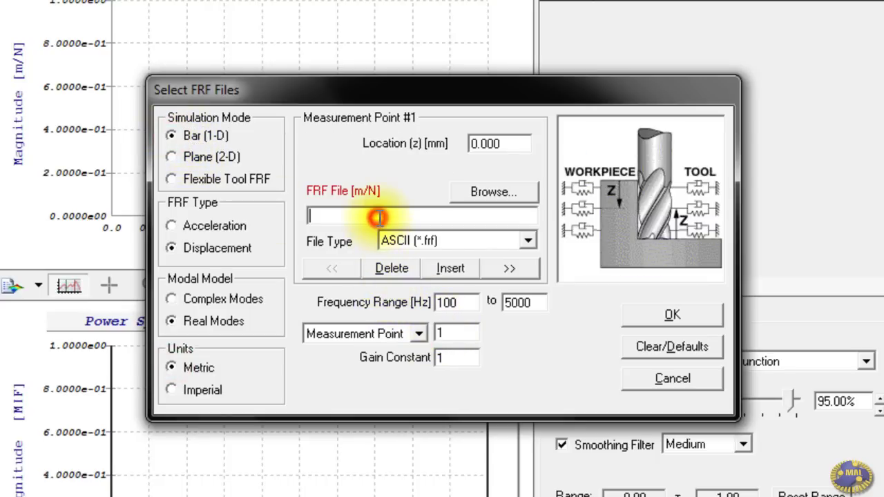
click(522, 192)
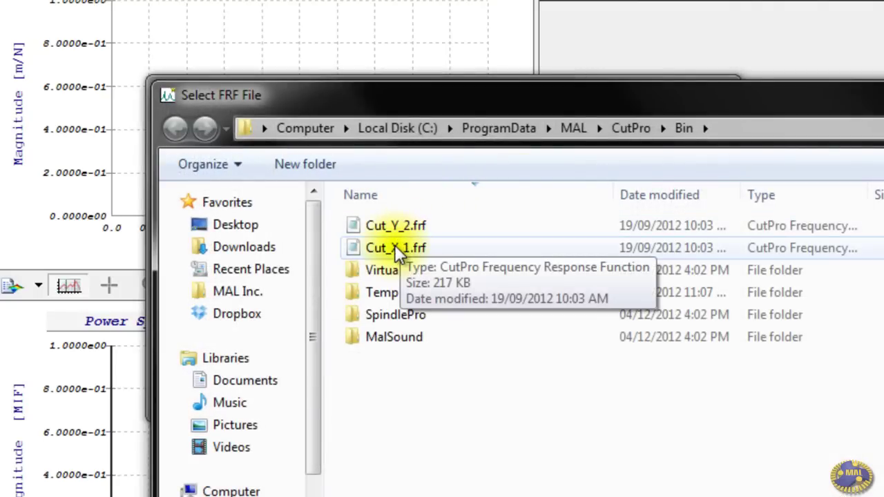
double_click(395, 247)
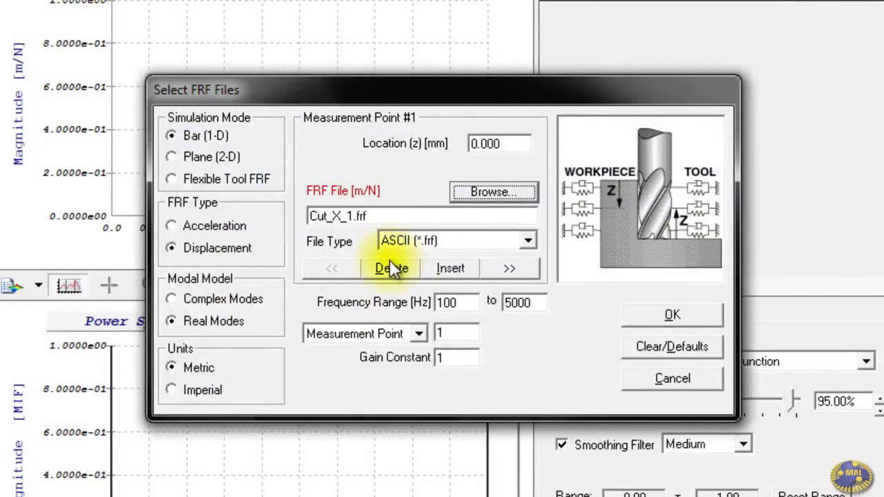
Step: Set the frequency range start to 1 Hz and load the FRF
double_click(442, 307)
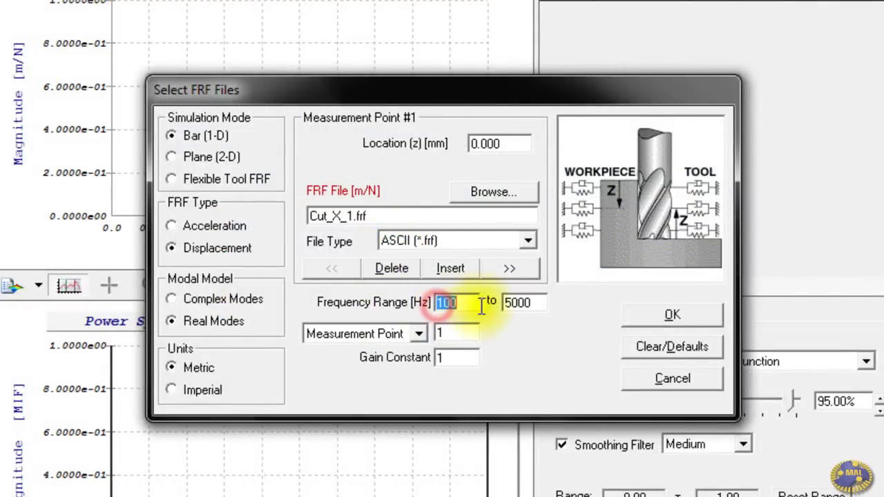
text(0)
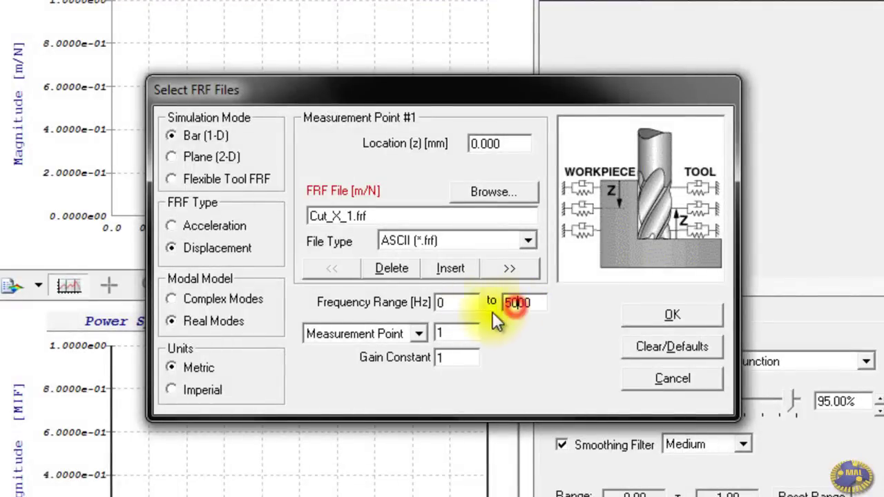
double_click(458, 301)
text(1)
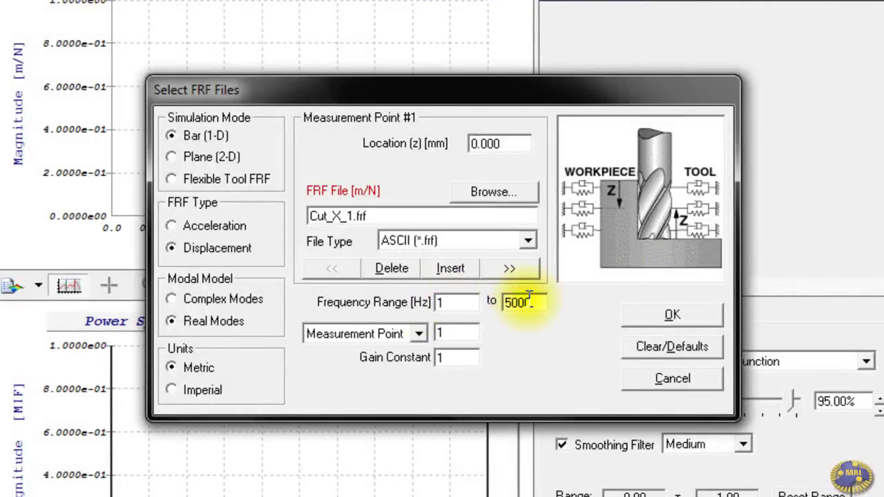
click(672, 315)
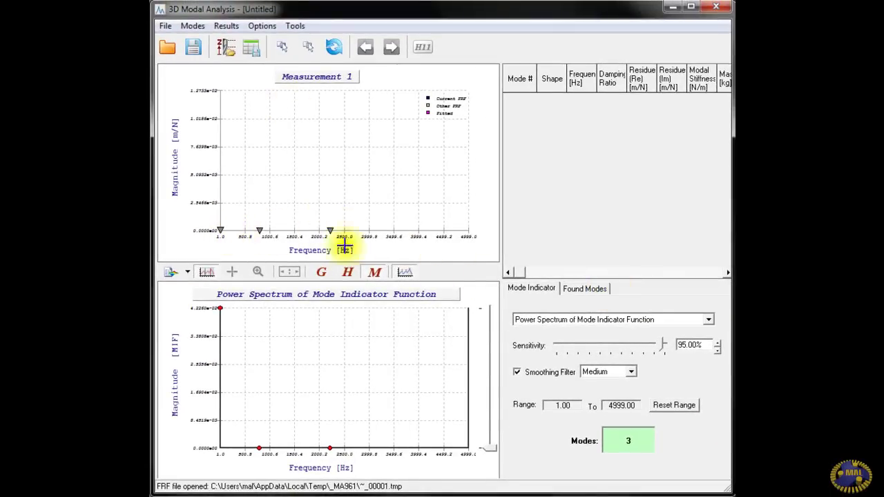
click(350, 272)
click(321, 272)
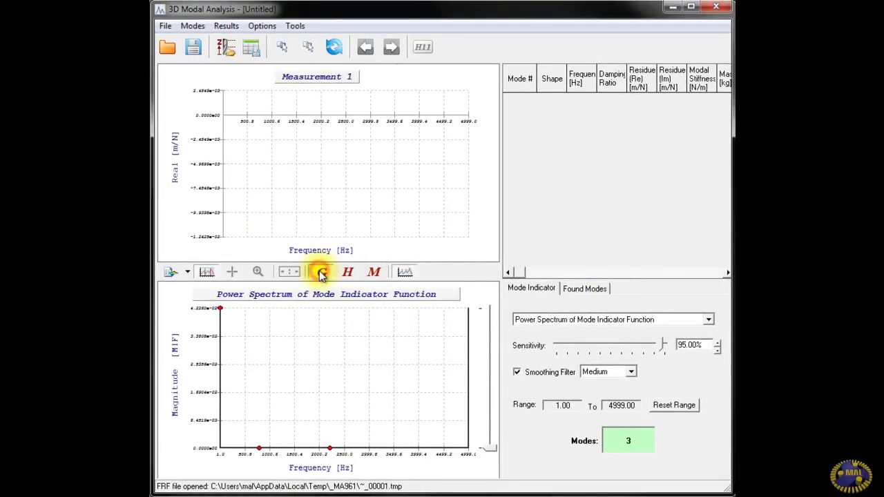
click(374, 272)
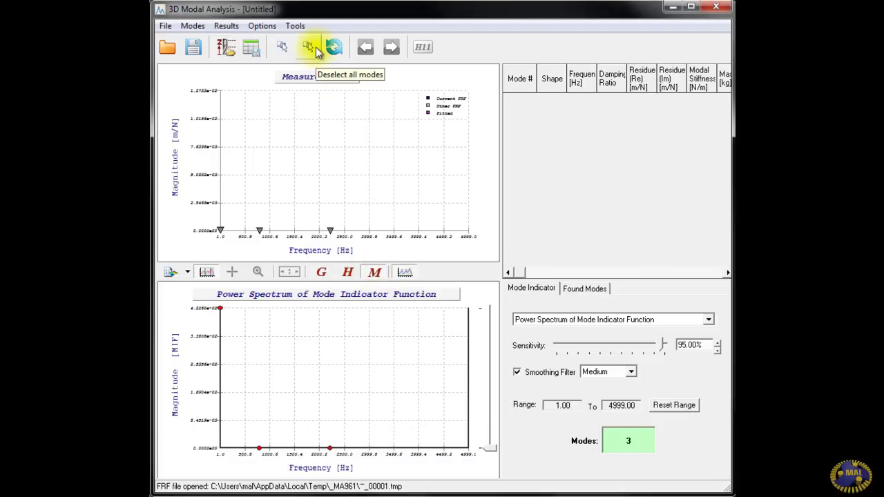
Step: Zoom the Measurement 1 plot in repeated passes down to roughly 0–360 Hz
click(257, 271)
drag(213, 239, 355, 211)
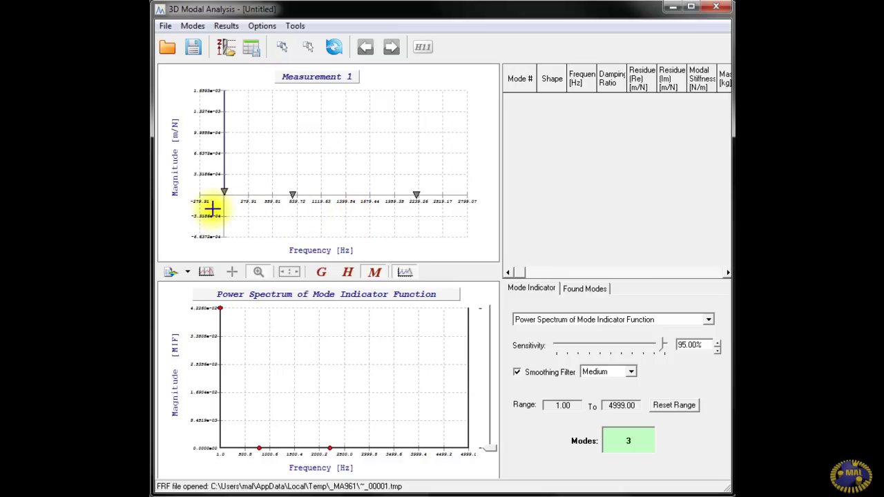
mouse_move(214, 209)
mouse_down()
mouse_move(257, 194)
mouse_move(456, 185)
mouse_up()
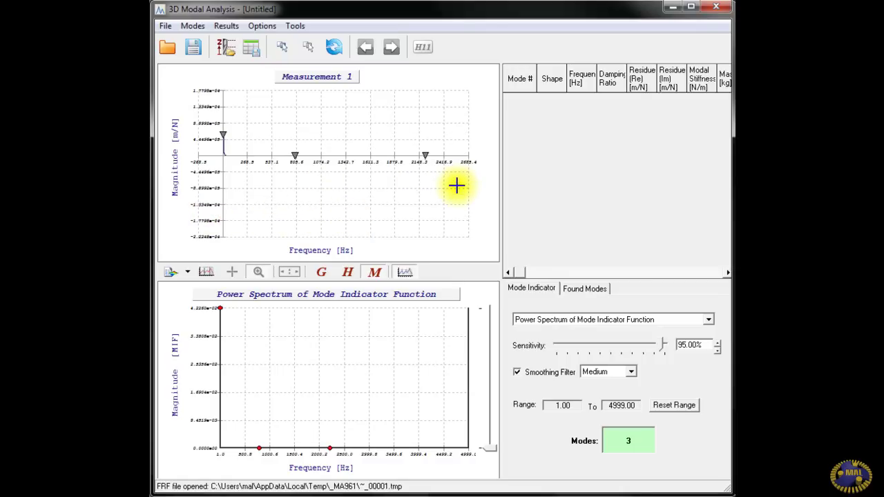
drag(228, 150, 444, 142)
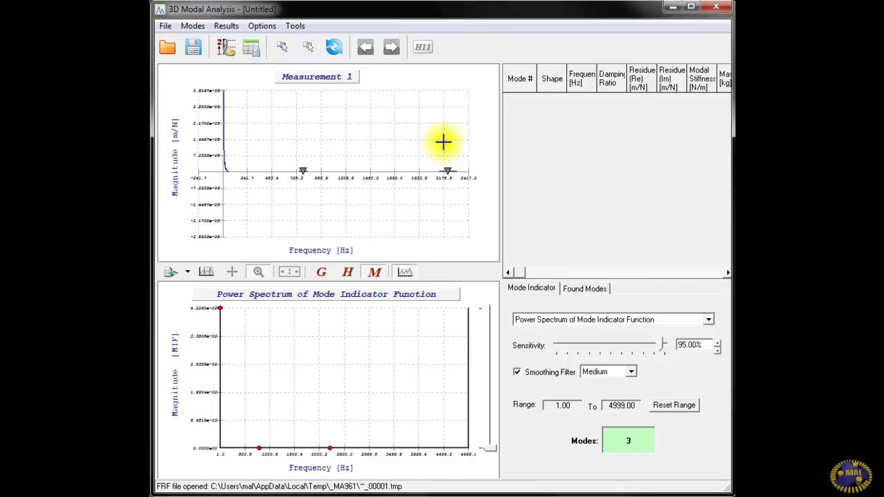
drag(211, 181, 458, 166)
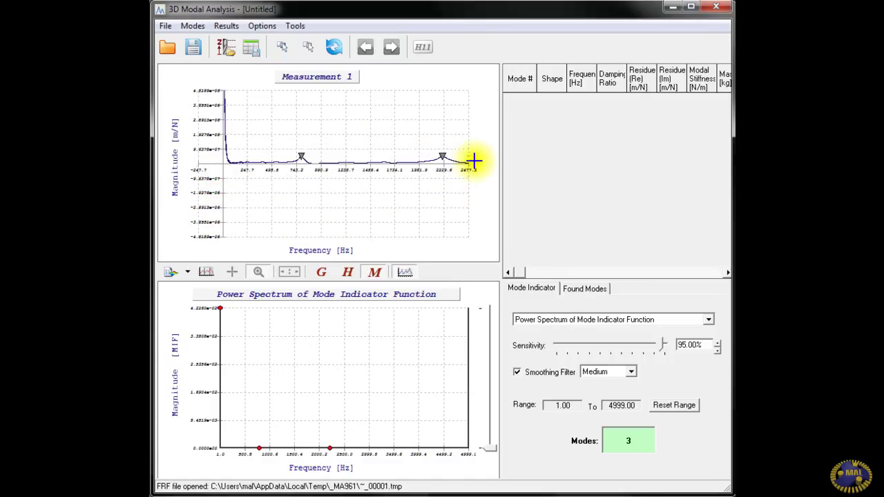
drag(215, 173, 472, 139)
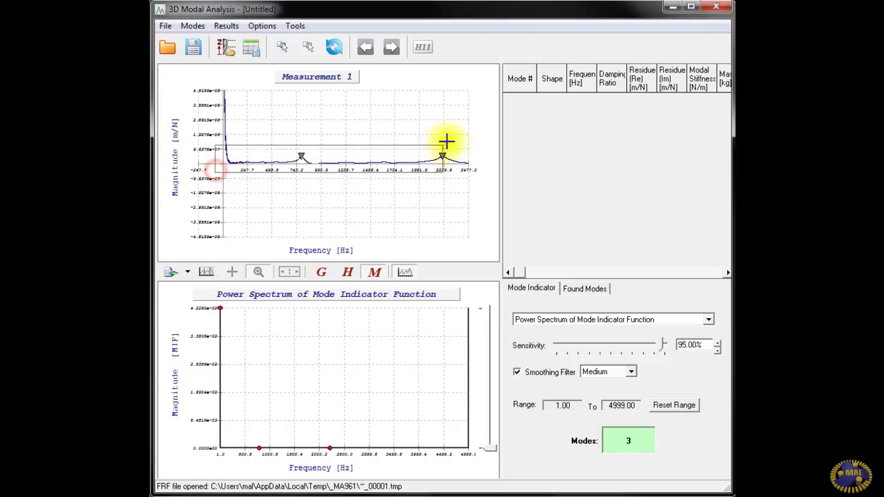
drag(219, 207, 444, 161)
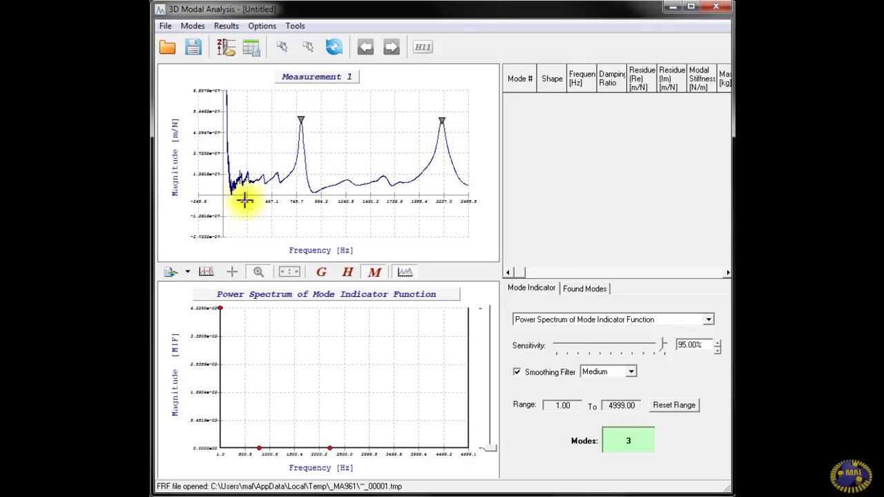
drag(258, 212, 223, 162)
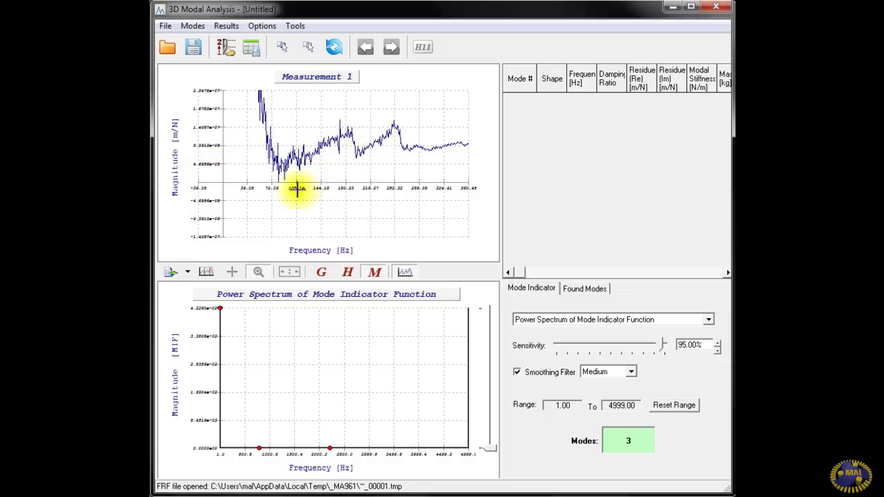
Step: Reset the plot zoom, then start a new project without saving the old one
click(290, 271)
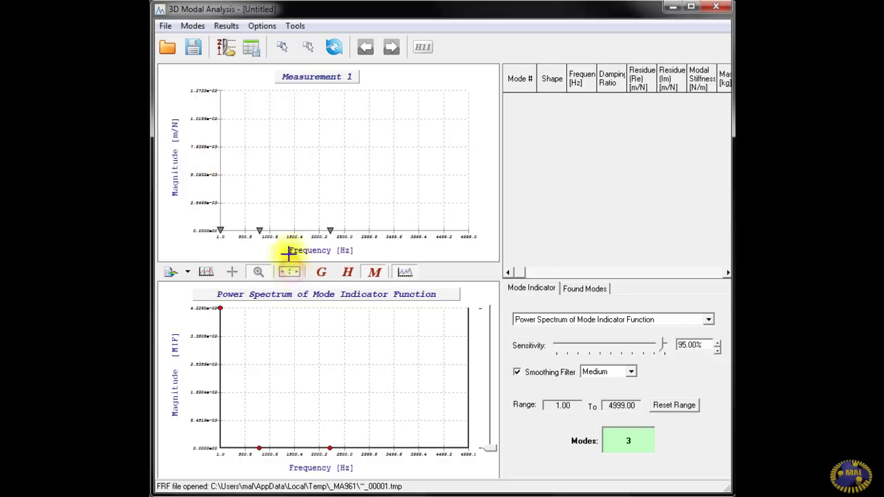
click(166, 25)
click(181, 38)
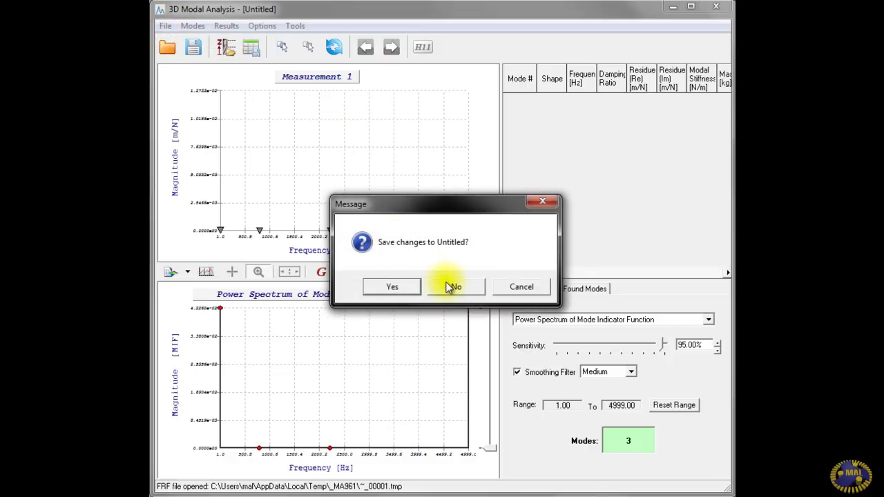
click(450, 287)
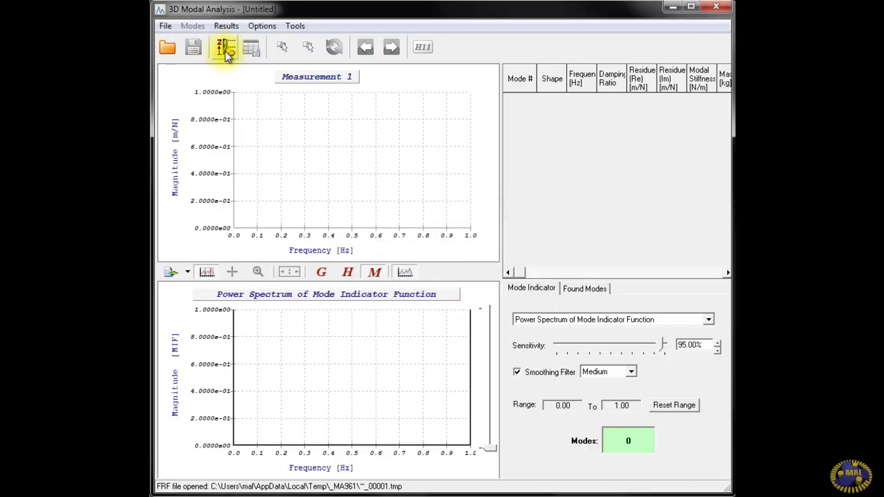
Step: Select Cut_X_1.frf as the FRF file
click(225, 49)
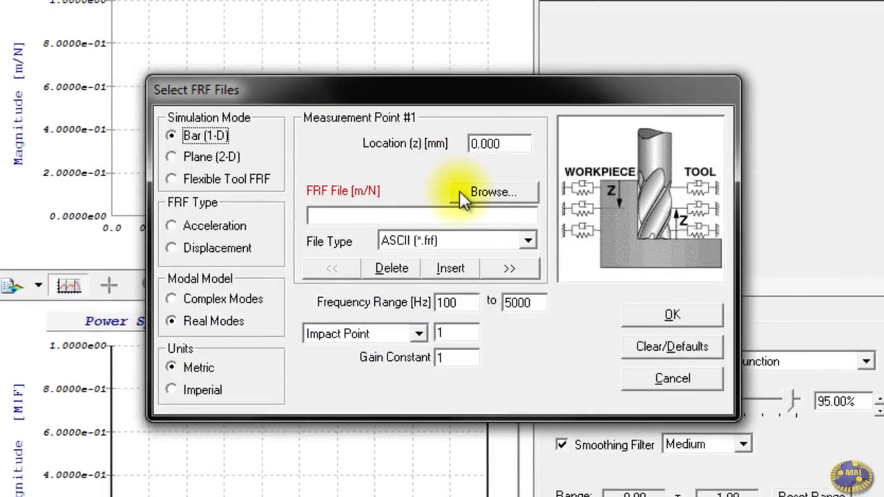
click(459, 192)
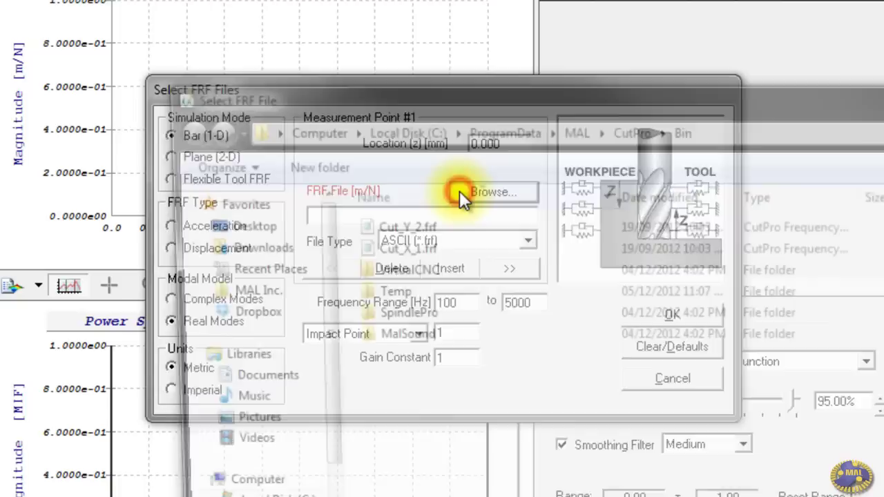
click(400, 245)
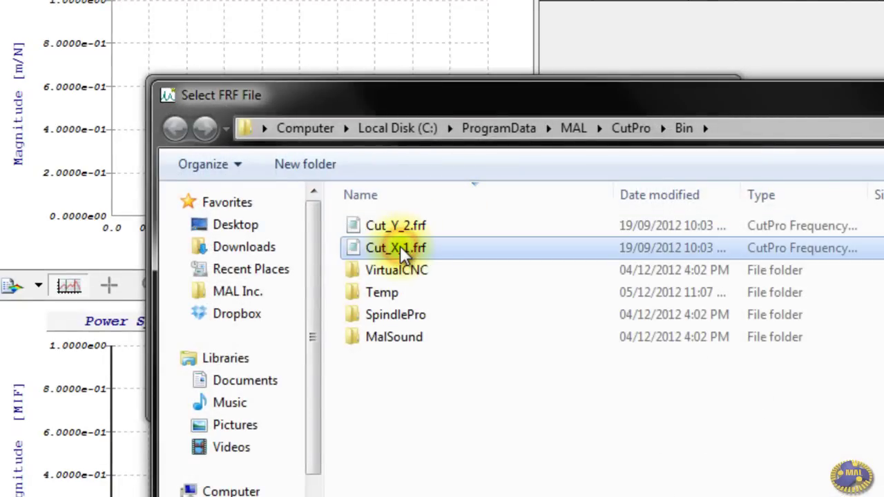
double_click(399, 246)
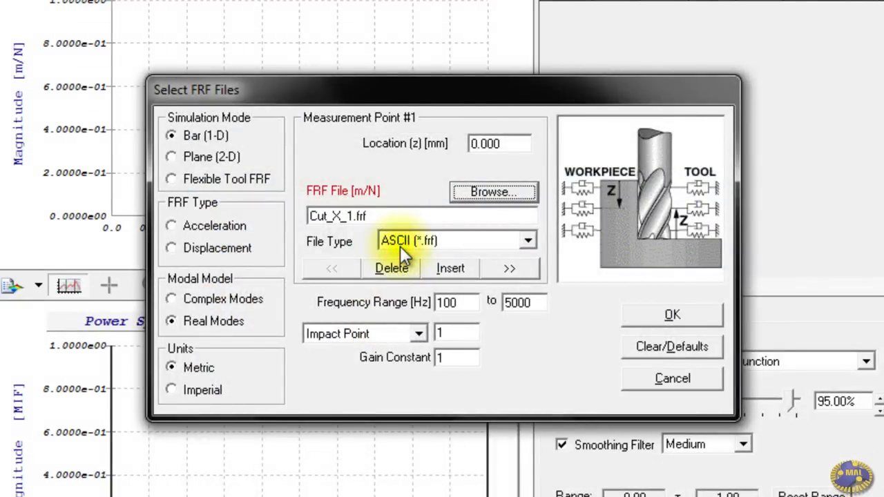
Step: Set the lower frequency limit to 200 Hz and choose Displacement as the FRF type
click(442, 302)
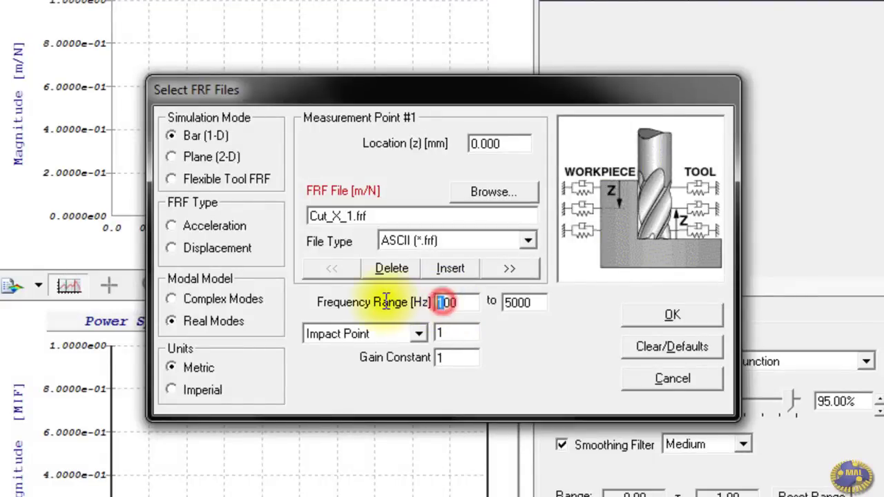
key(BackSpace)
text(2)
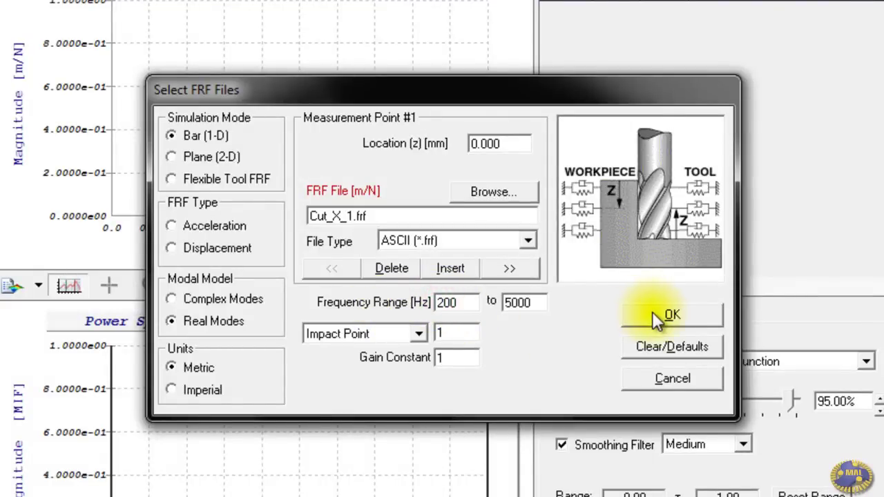
click(651, 314)
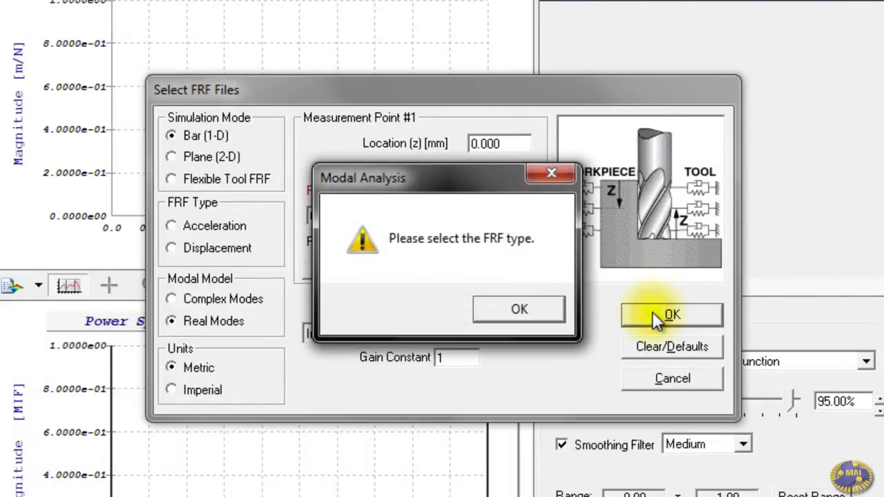
click(519, 311)
click(172, 248)
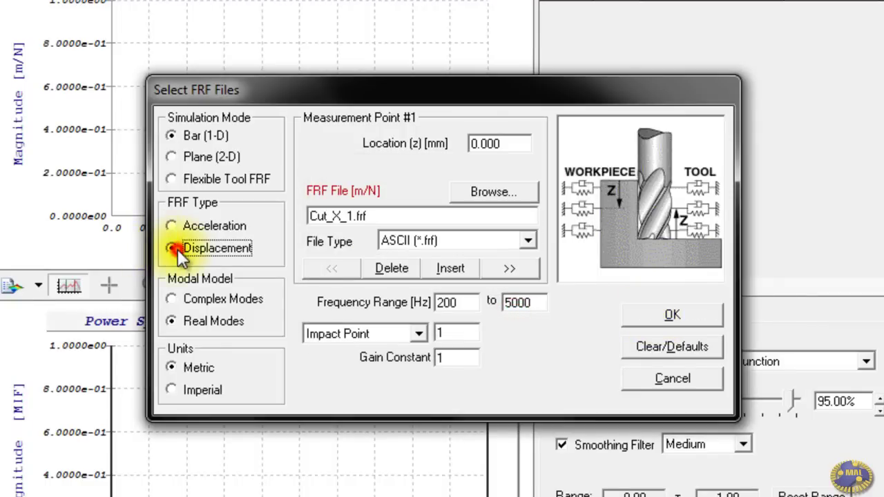
Step: Load the FRF and review its real and imaginary plots, ending on magnitude
click(681, 310)
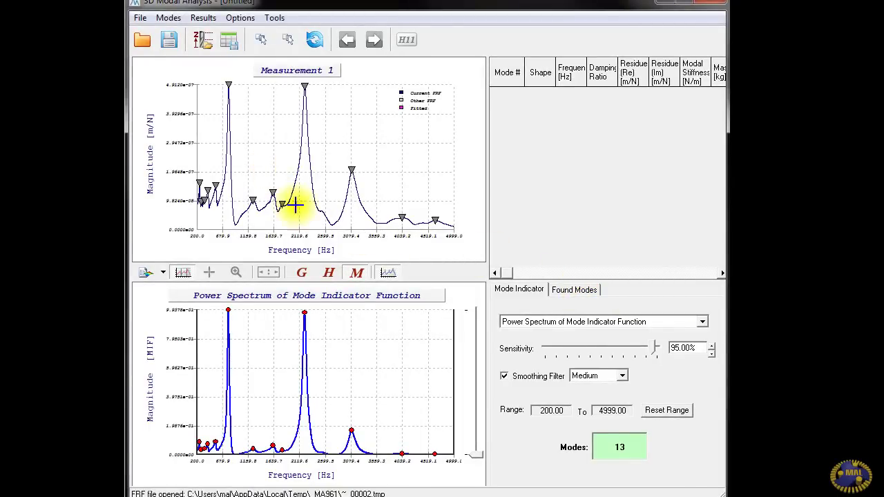
click(304, 272)
click(304, 273)
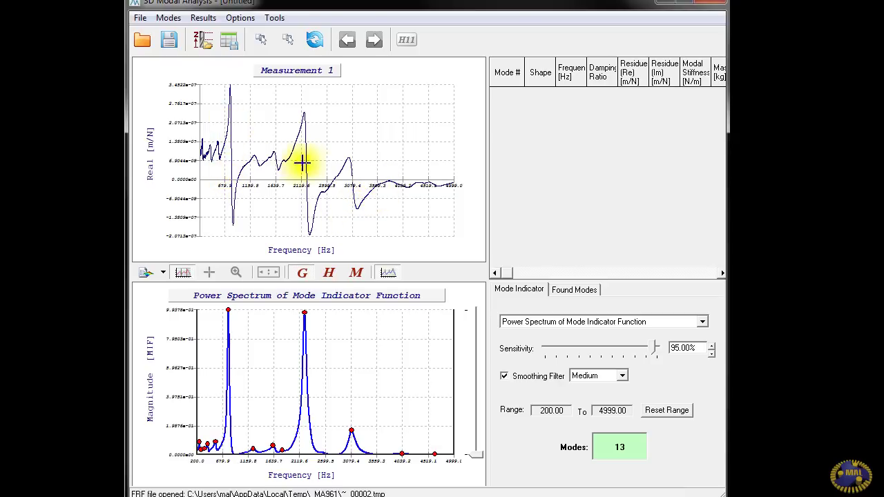
click(331, 273)
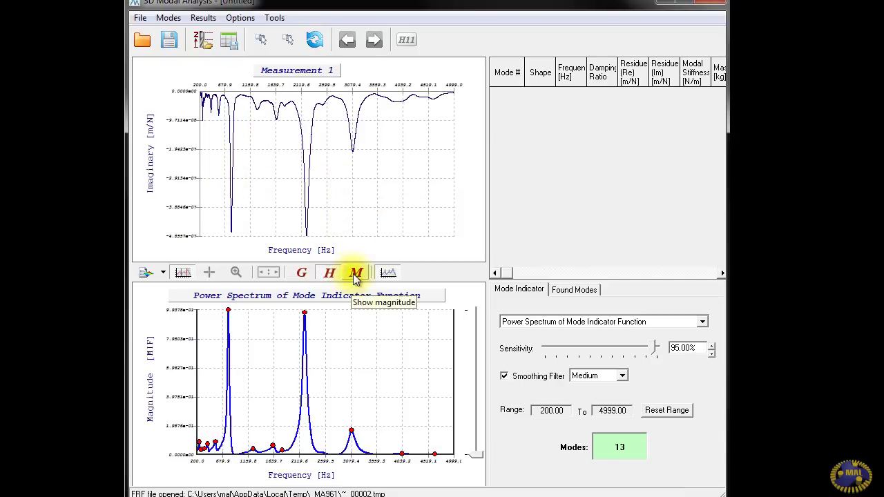
click(356, 273)
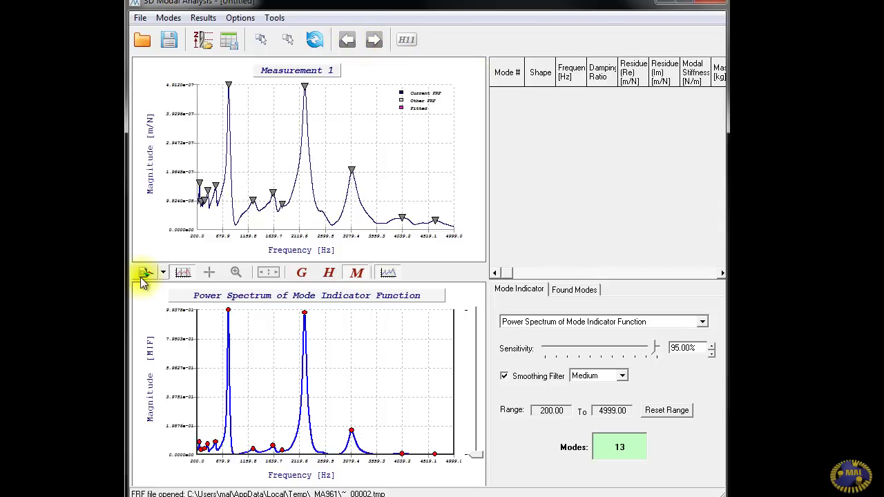
click(168, 272)
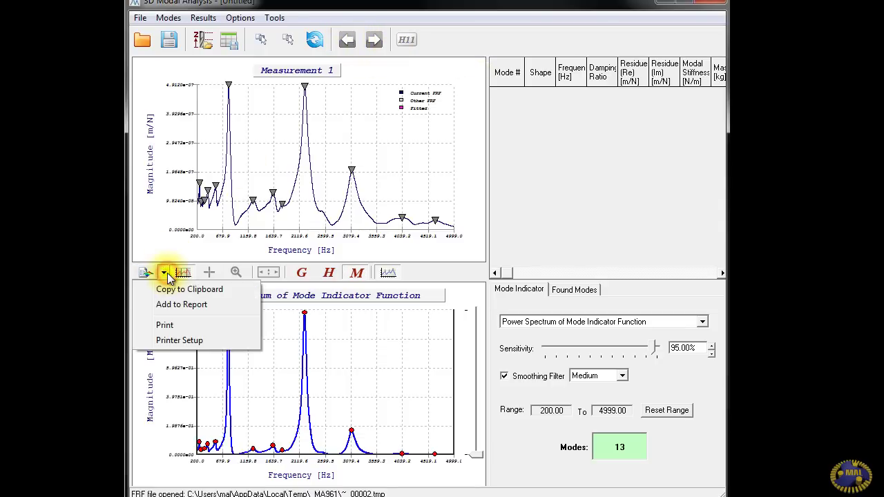
click(166, 272)
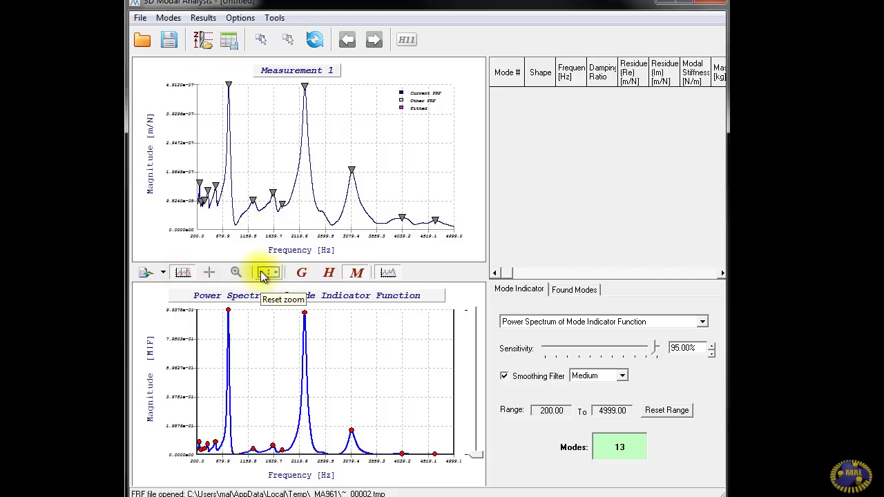
click(303, 275)
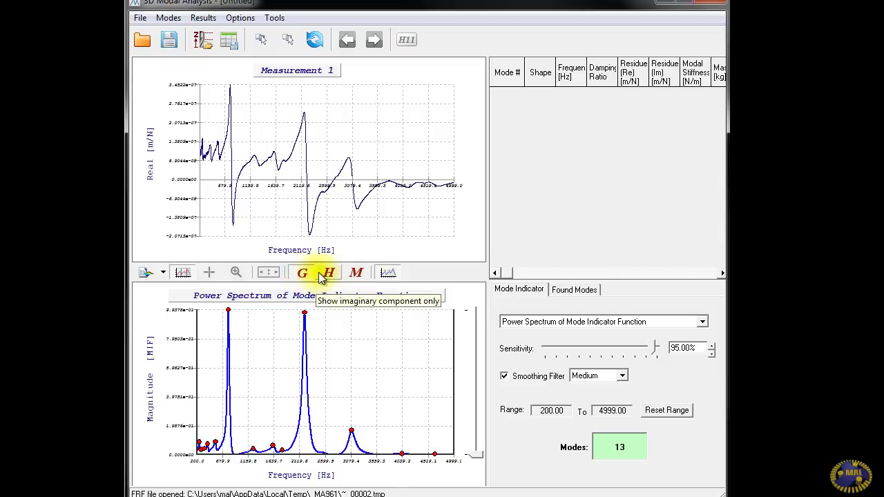
click(323, 275)
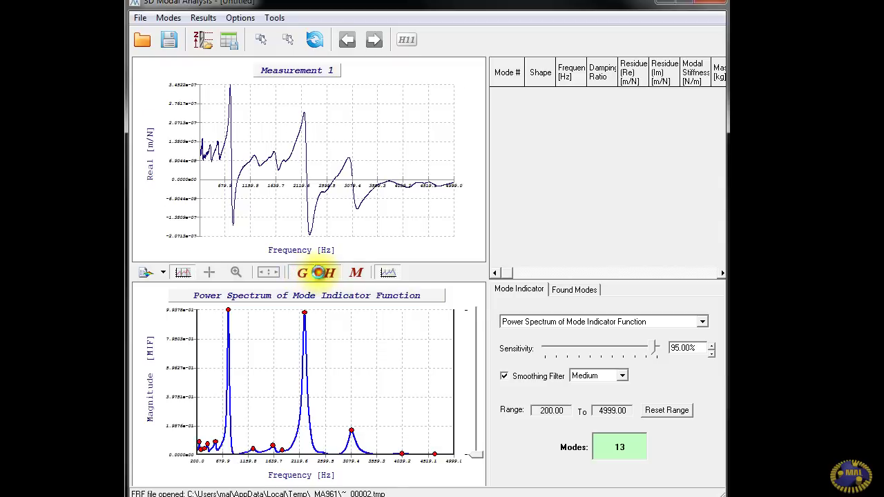
click(352, 275)
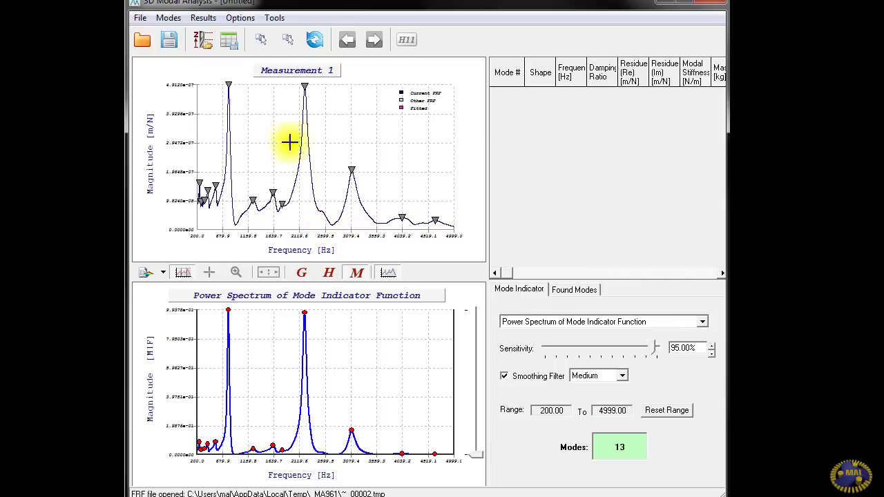
Step: Curve-fit all marked modes, then restrict detection above ~1623 Hz and refit five modes
click(261, 42)
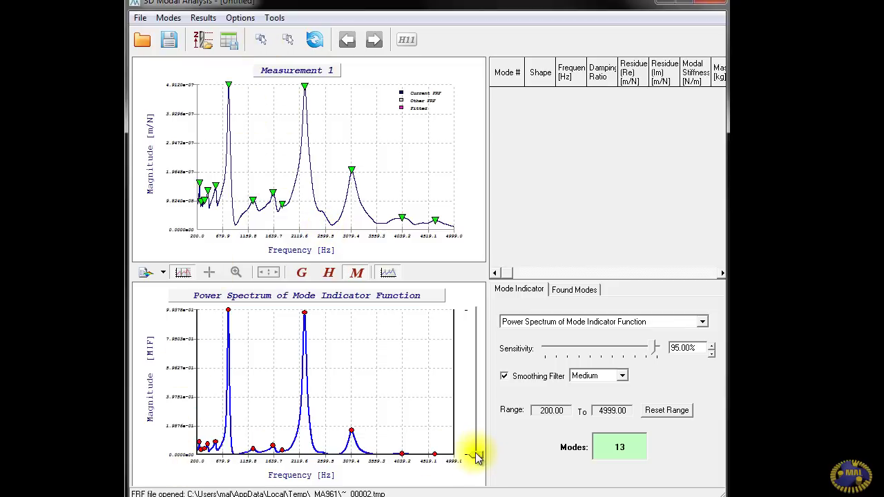
click(314, 39)
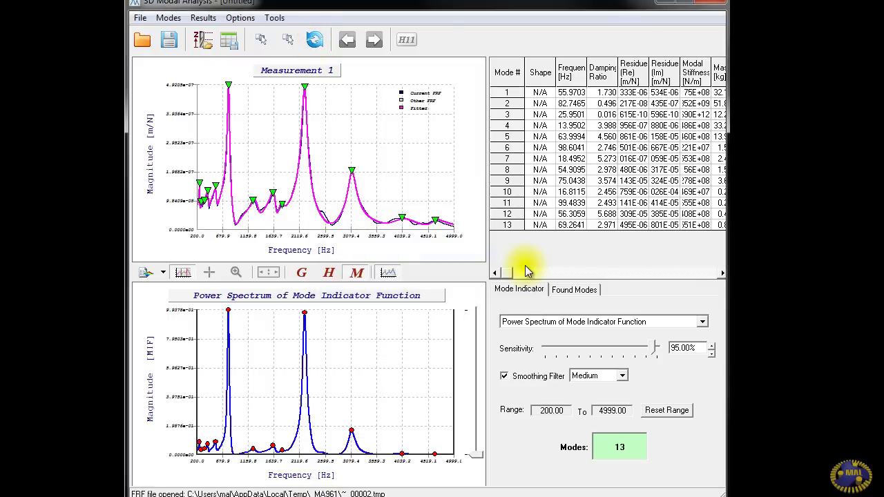
click(475, 454)
mouse_move(475, 454)
mouse_down()
mouse_move(478, 446)
mouse_move(475, 455)
mouse_up()
drag(199, 397, 274, 400)
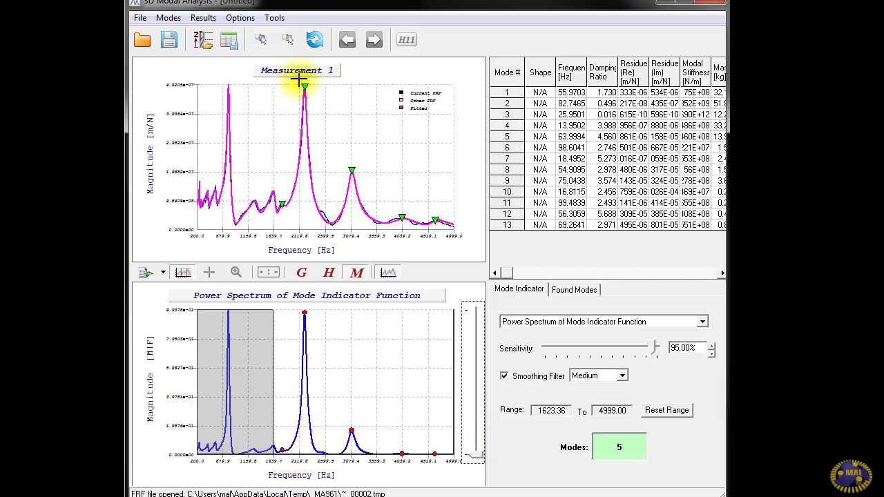
click(314, 39)
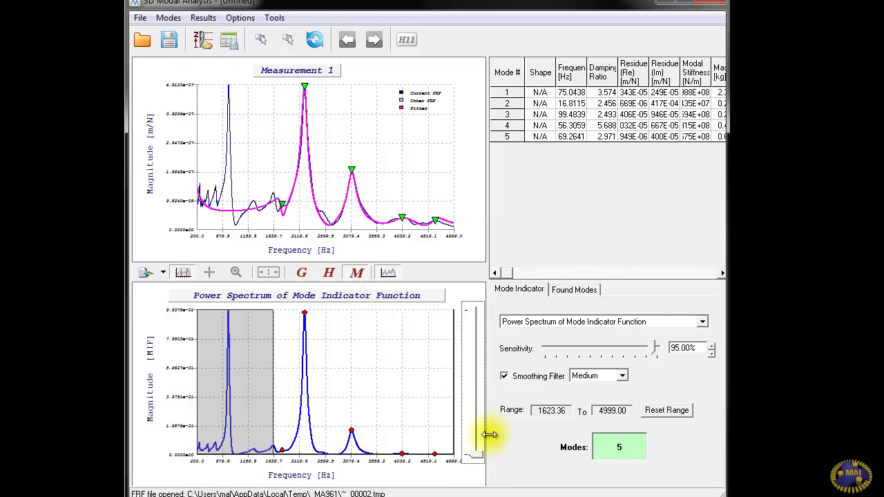
Step: Refit with a single peak, then restore the 200 Hz range and lower the threshold
drag(476, 454, 476, 410)
click(314, 39)
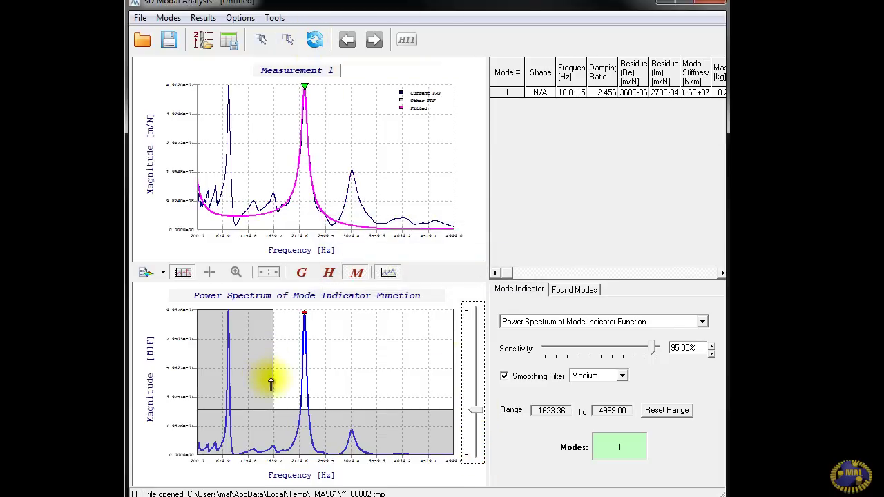
drag(271, 383, 197, 375)
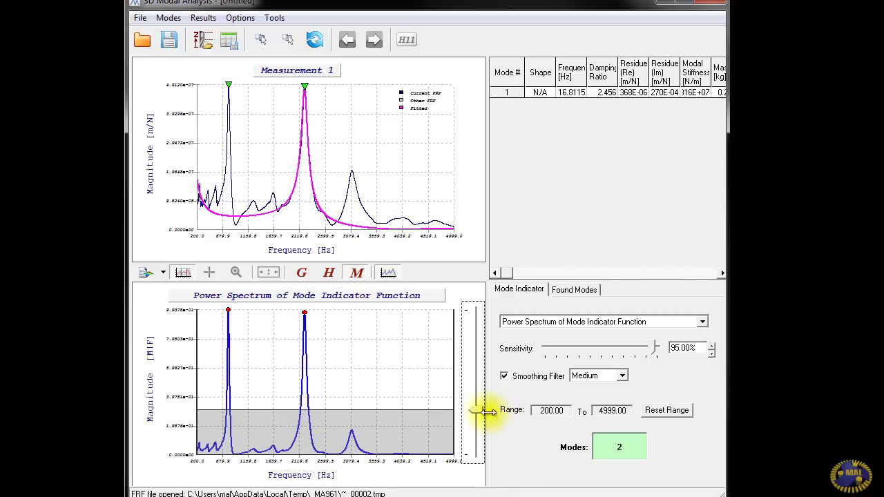
drag(479, 410, 481, 458)
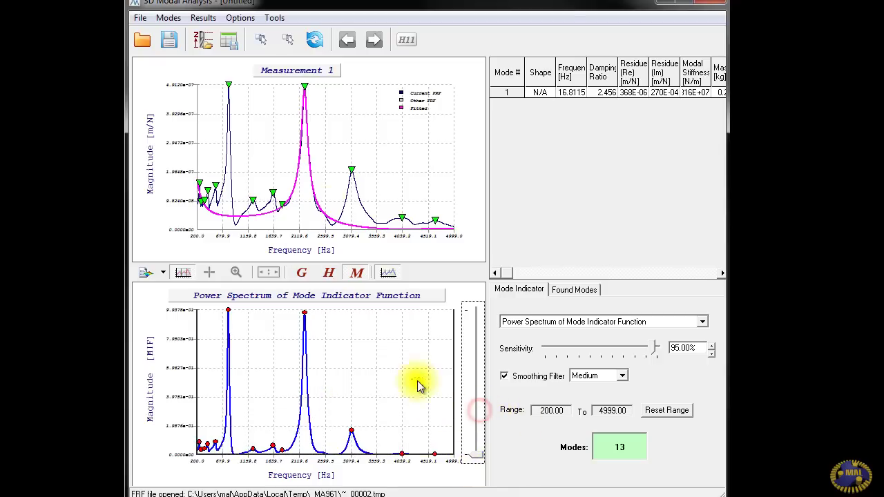
Step: Refit all 13 modes and start saving the modal parameters to a .cmp file
click(314, 39)
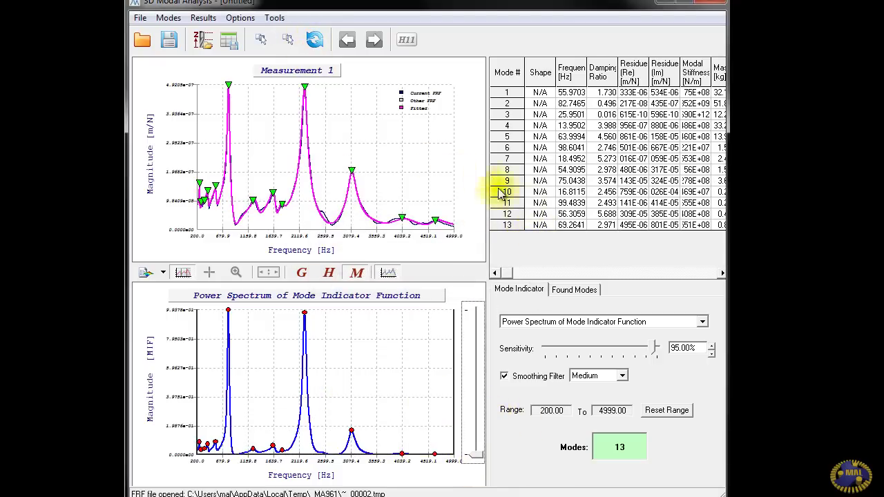
click(235, 54)
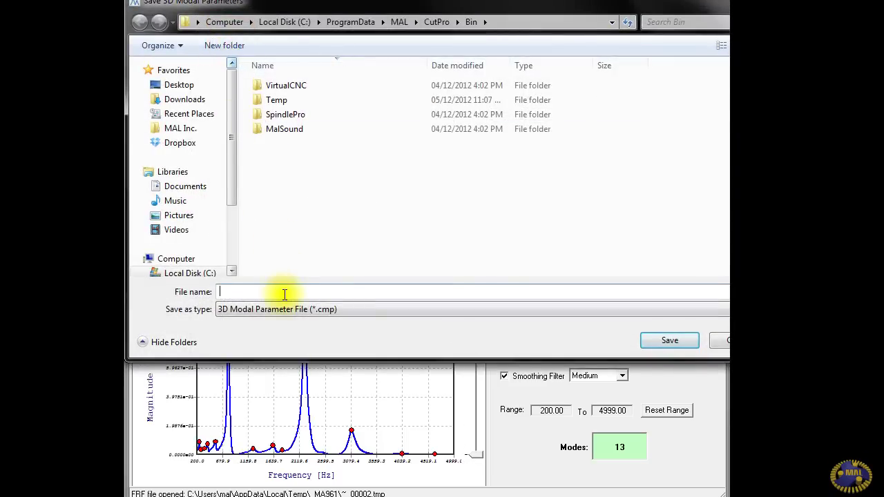